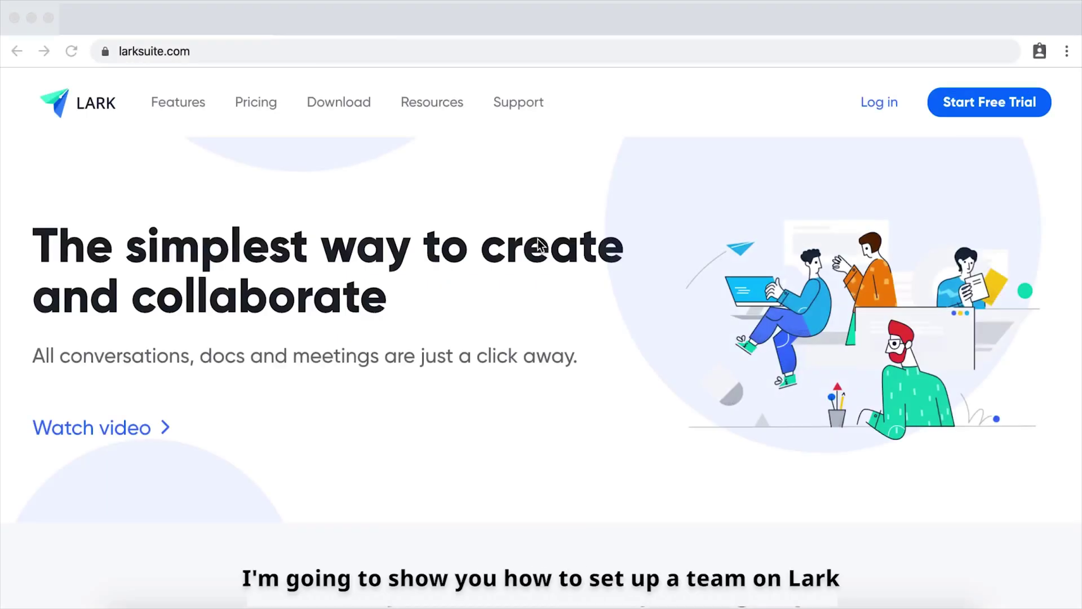
{"action": "left_click", "coordinate": [510, 51]}
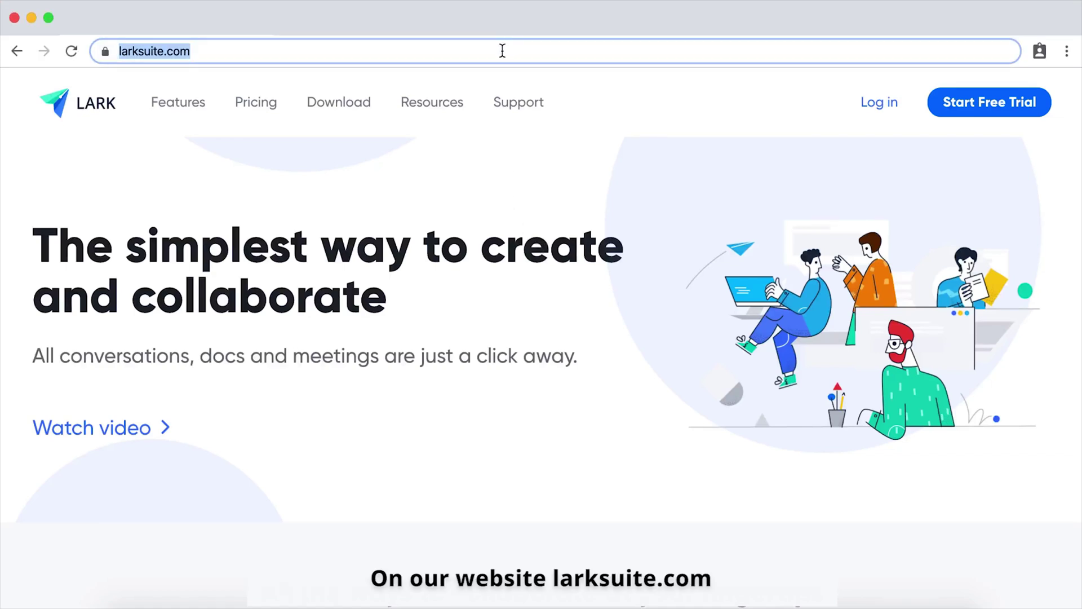
{"action": "left_click", "coordinate": [961, 107]}
{"action": "type", "text": "a"}
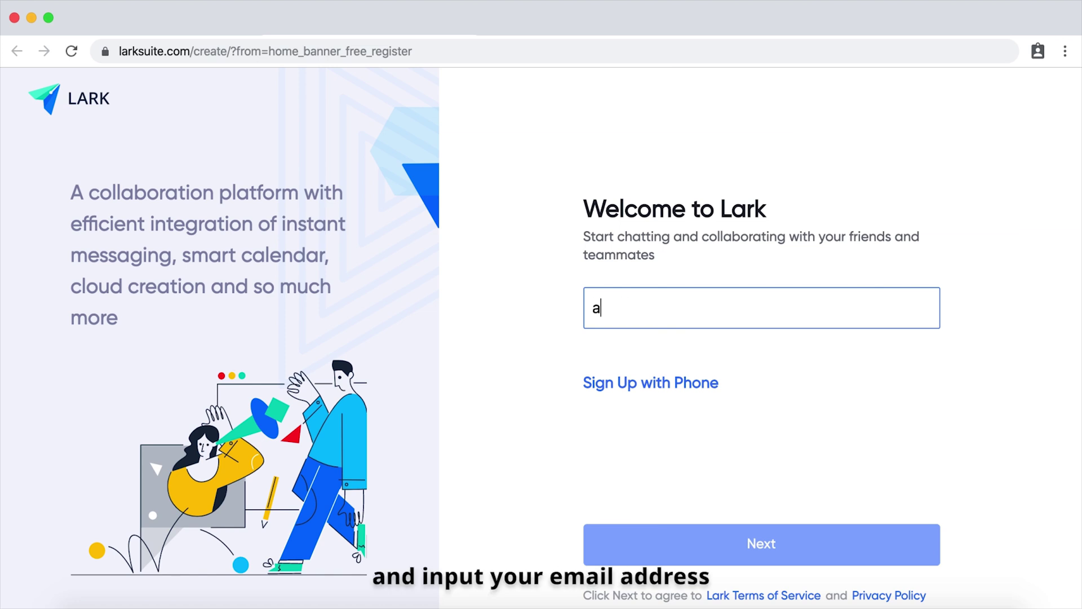
{"action": "left_click", "coordinate": [748, 543]}
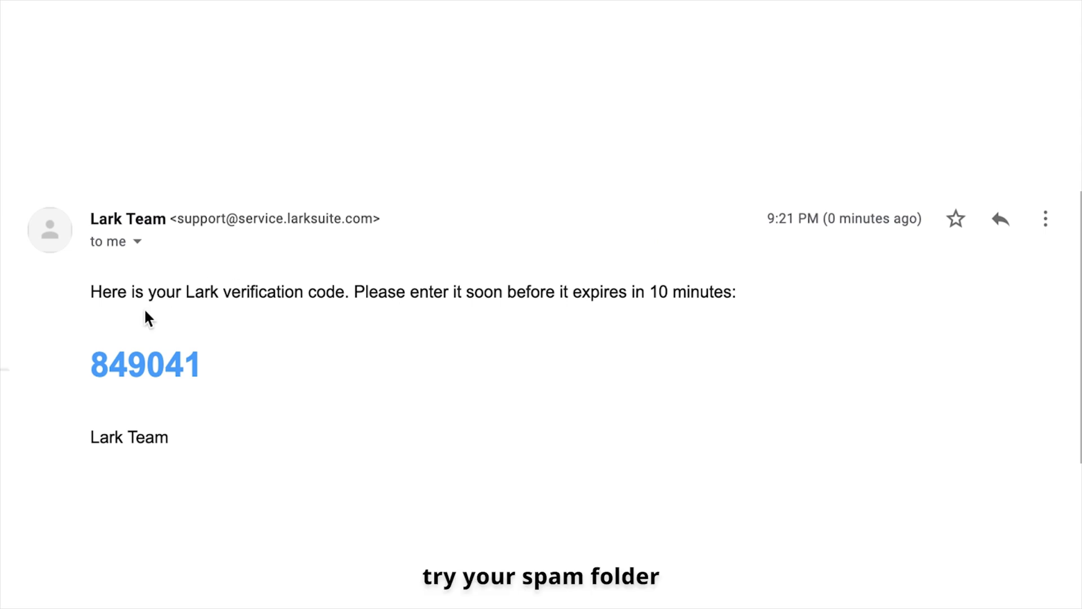
{"action": "left_click_drag", "start_coordinate": [92, 361], "coordinate": [246, 362]}
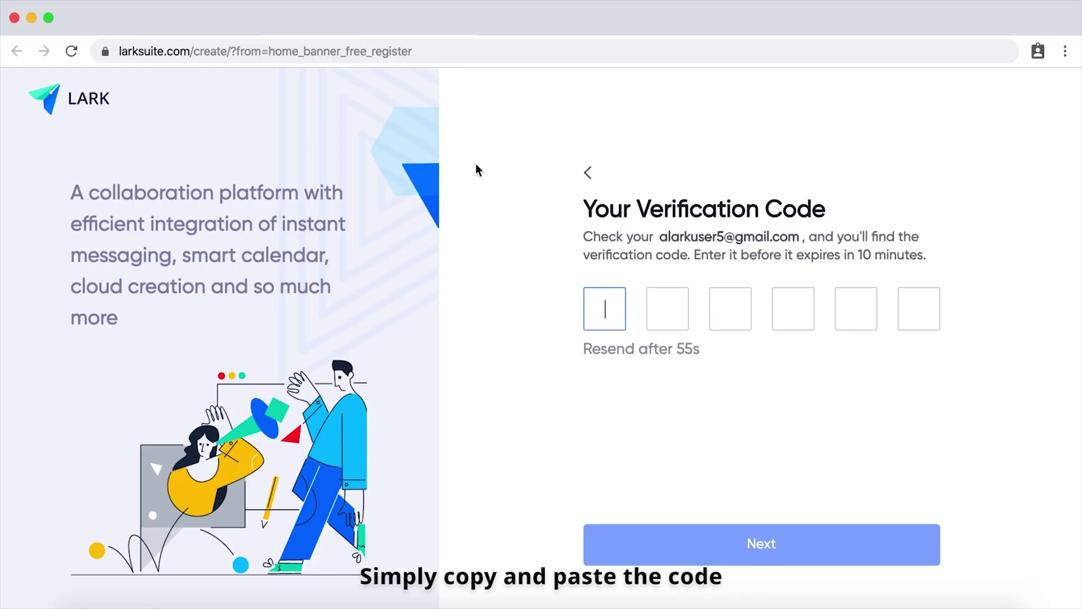
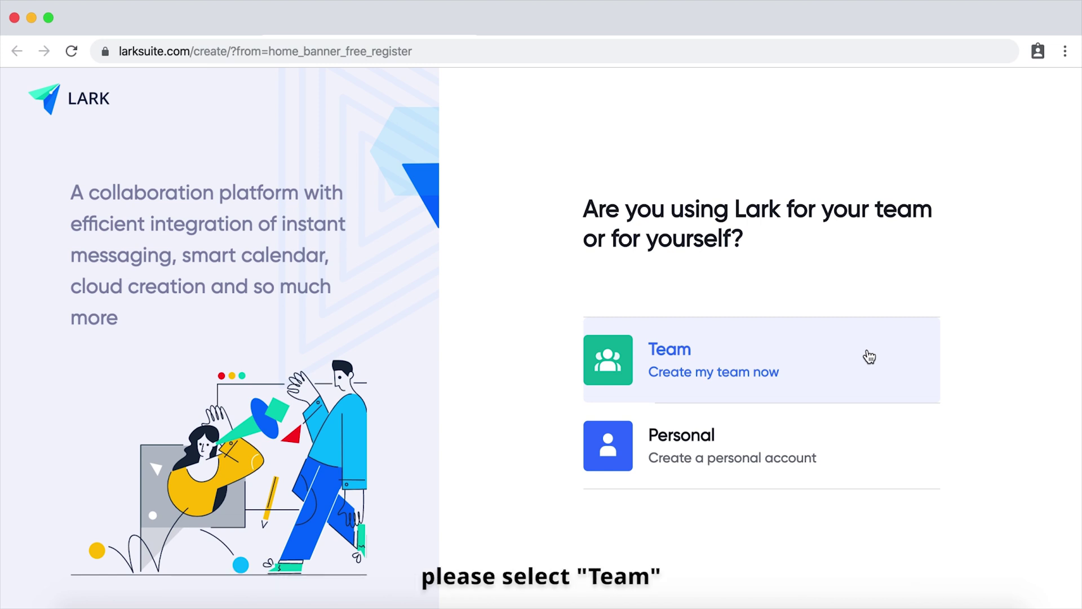
Set Lark up for a team named Team Awesome and skip inviting teammates.
{"action": "left_click", "coordinate": [862, 358]}
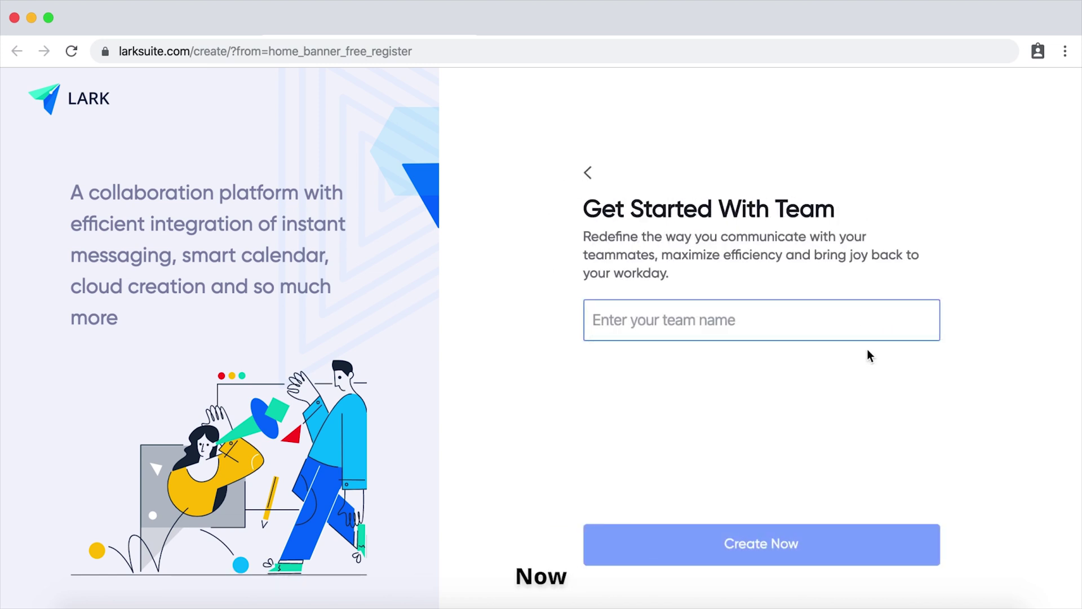
{"action": "type", "text": "Team Awesome"}
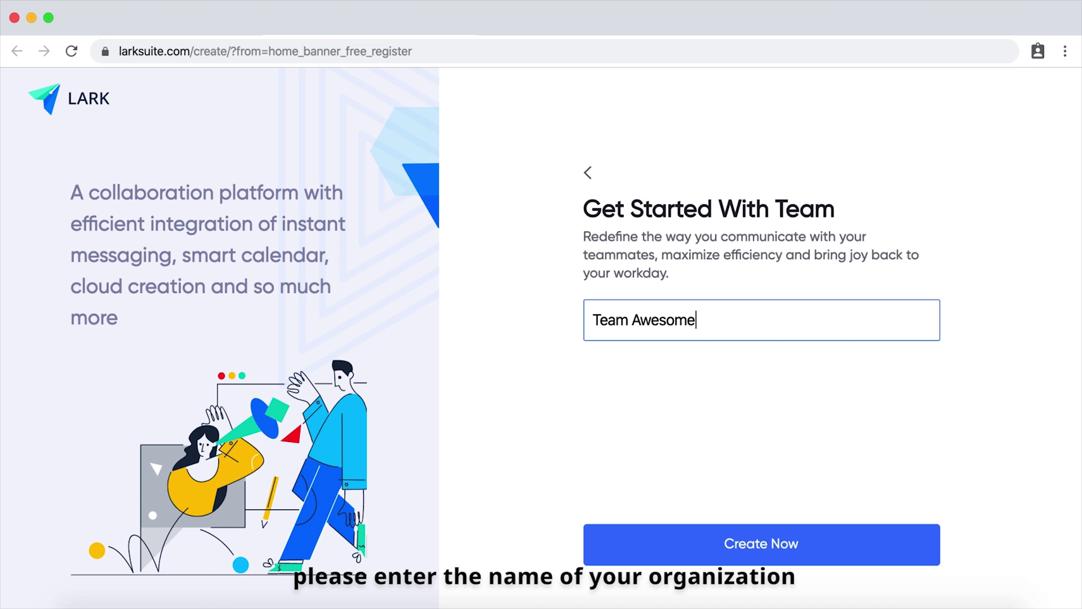
{"action": "left_click", "coordinate": [781, 542]}
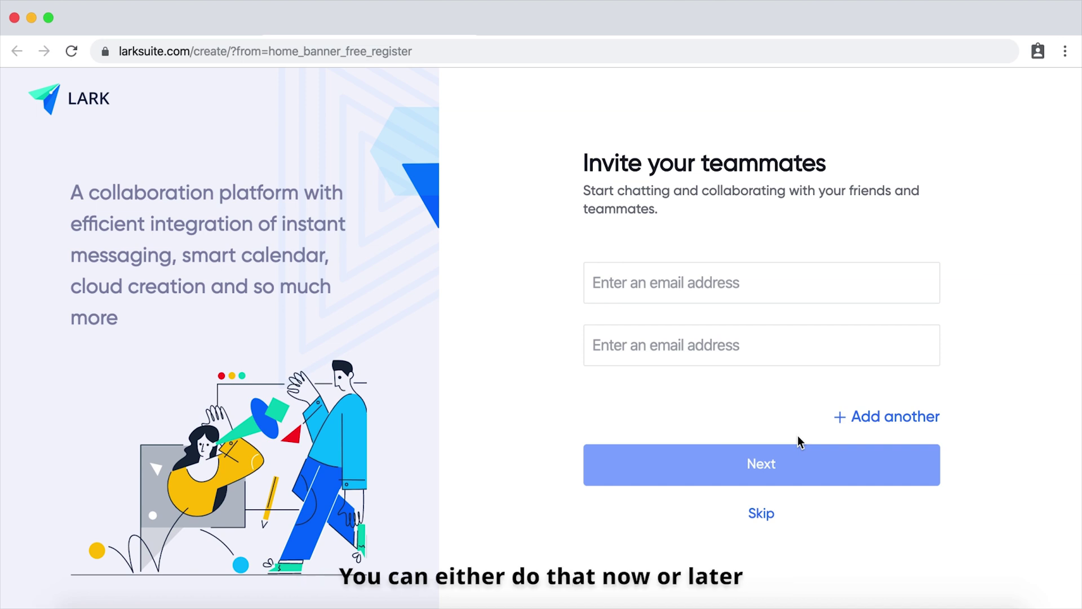
{"action": "left_click", "coordinate": [762, 520]}
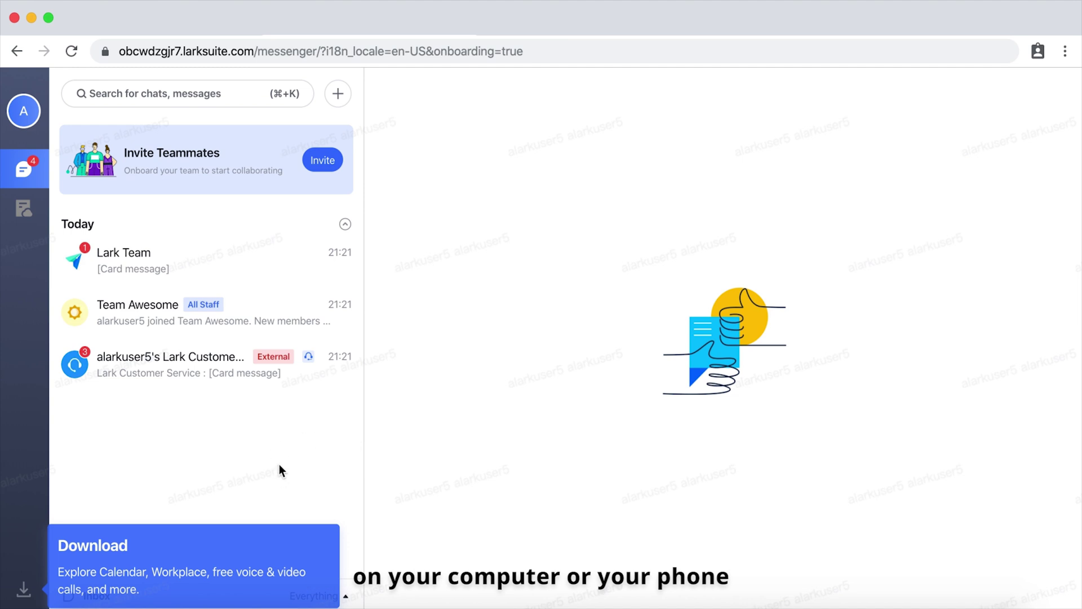
Reach the Team Awesome admin console through Administration in the profile menu.
{"action": "left_click", "coordinate": [25, 591]}
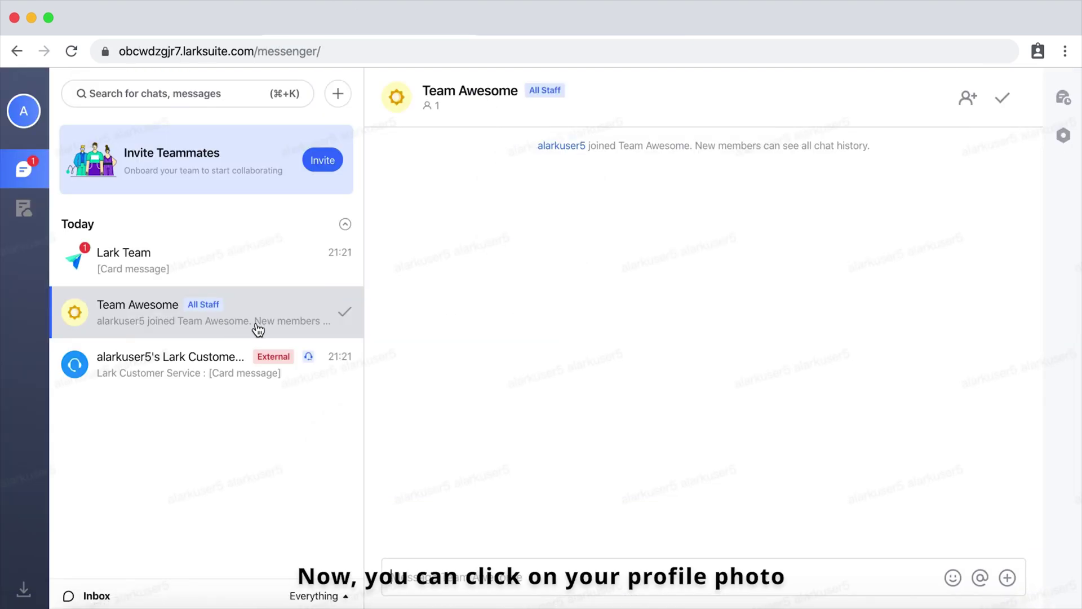
{"action": "left_click", "coordinate": [23, 113]}
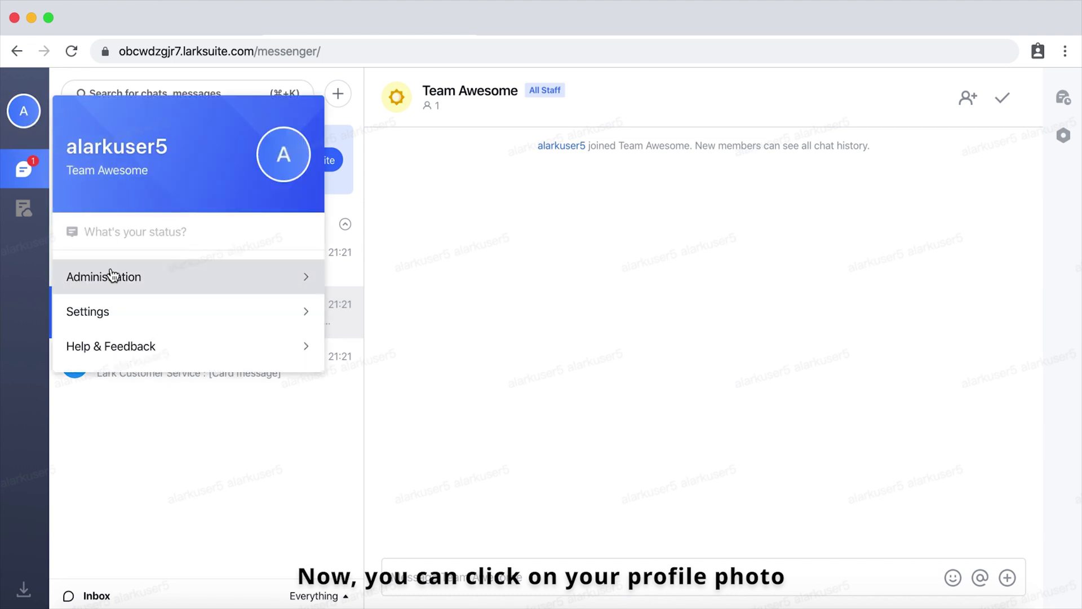
{"action": "left_click", "coordinate": [143, 280]}
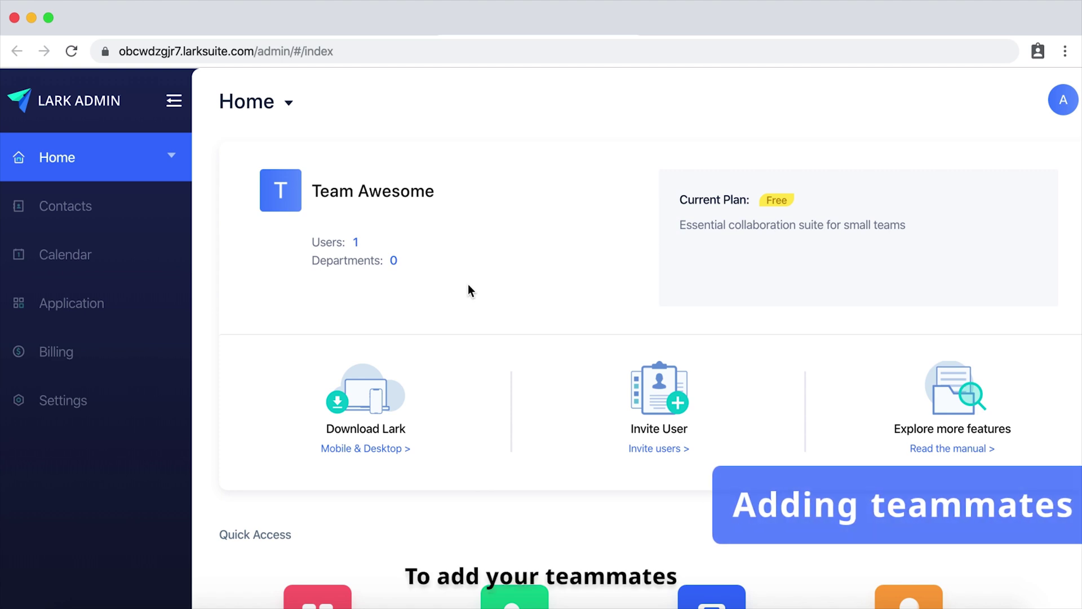
{"action": "left_click", "coordinate": [100, 213]}
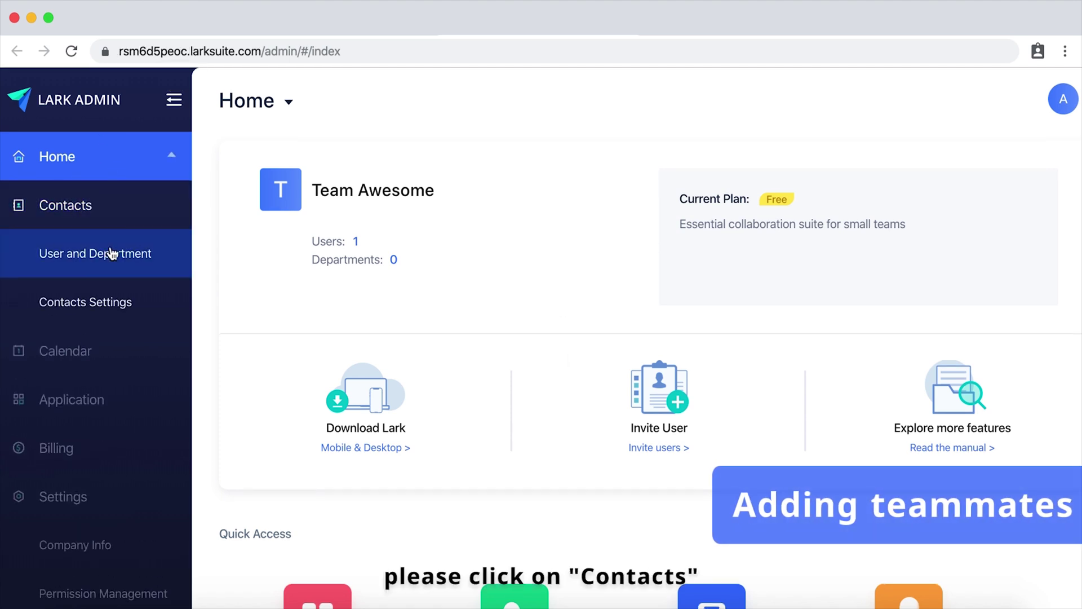
{"action": "left_click", "coordinate": [117, 258]}
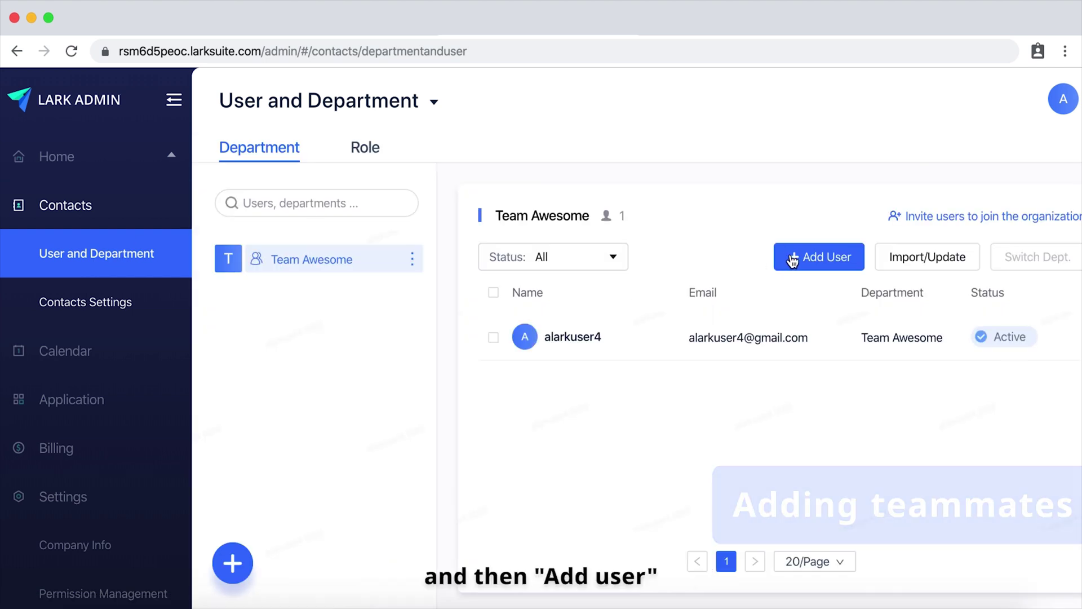
{"action": "left_click", "coordinate": [799, 257]}
{"action": "left_click", "coordinate": [587, 324]}
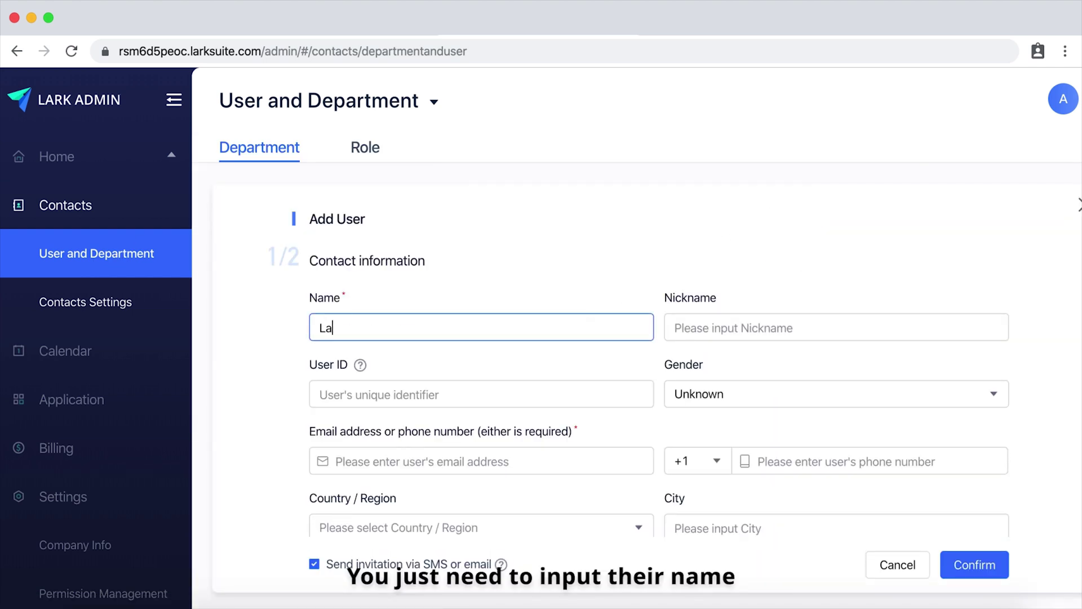
{"action": "left_click", "coordinate": [386, 458]}
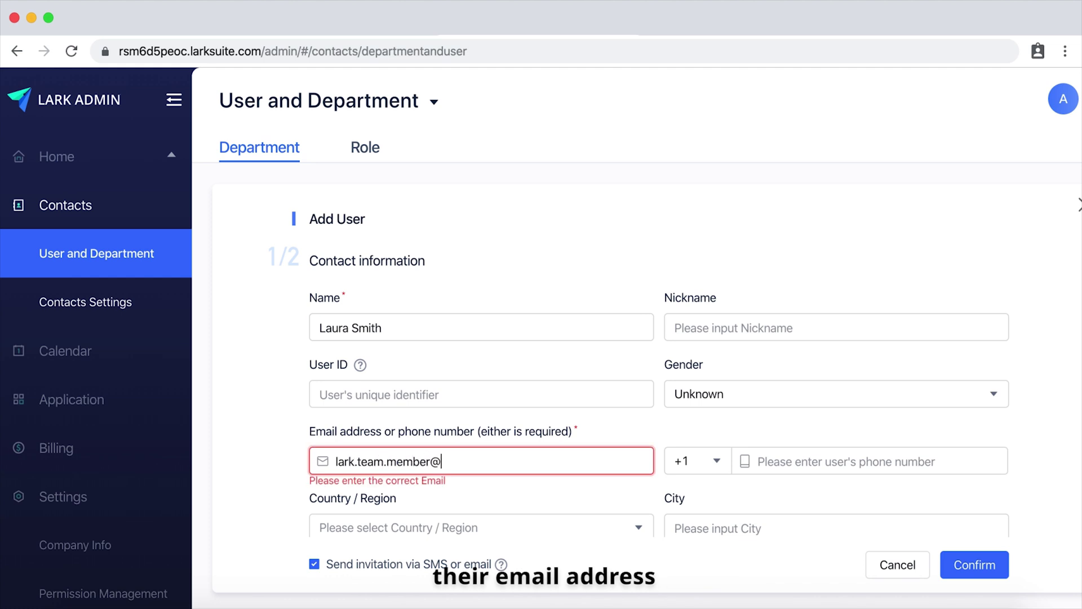
{"action": "scroll", "coordinate": [406, 473], "scroll_direction": "down", "scroll_amount": 5}
{"action": "left_click", "coordinate": [526, 373]}
{"action": "left_click", "coordinate": [538, 418]}
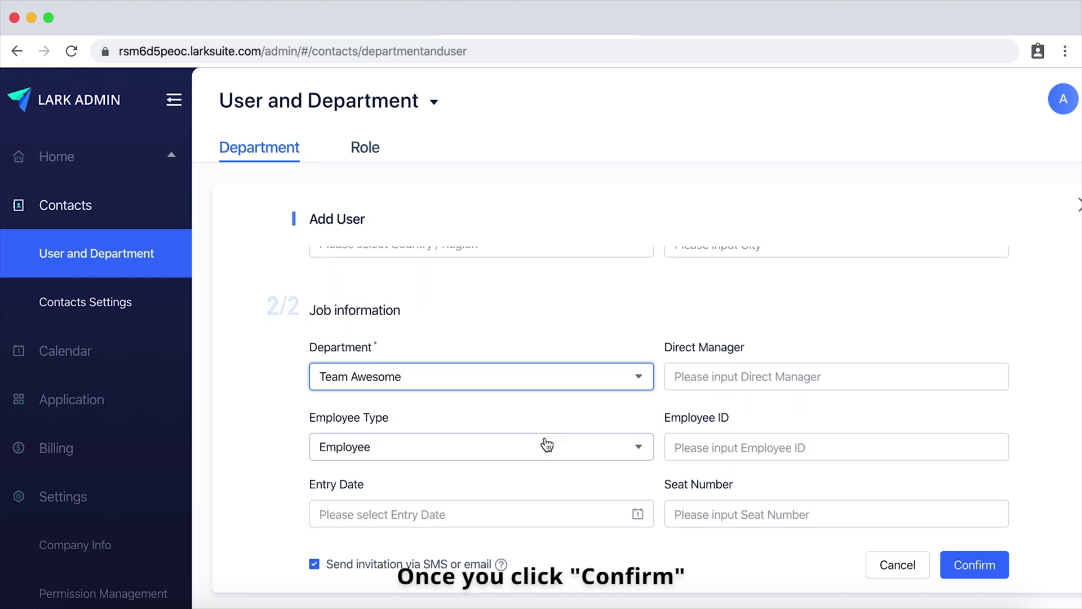
{"action": "left_click", "coordinate": [980, 566]}
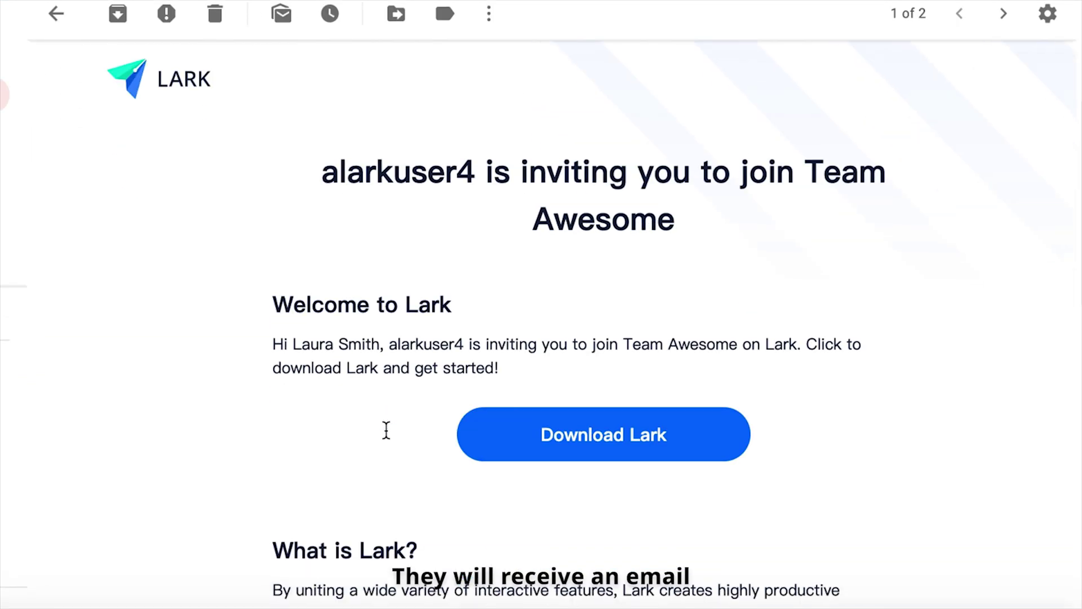
Download Lark from the invitation email and request a login code for the account's e-mail address.
{"action": "scroll", "coordinate": [385, 431], "scroll_direction": "down", "scroll_amount": 5}
{"action": "scroll", "coordinate": [385, 431], "scroll_direction": "down", "scroll_amount": 4}
{"action": "scroll", "coordinate": [387, 437], "scroll_direction": "up", "scroll_amount": 8}
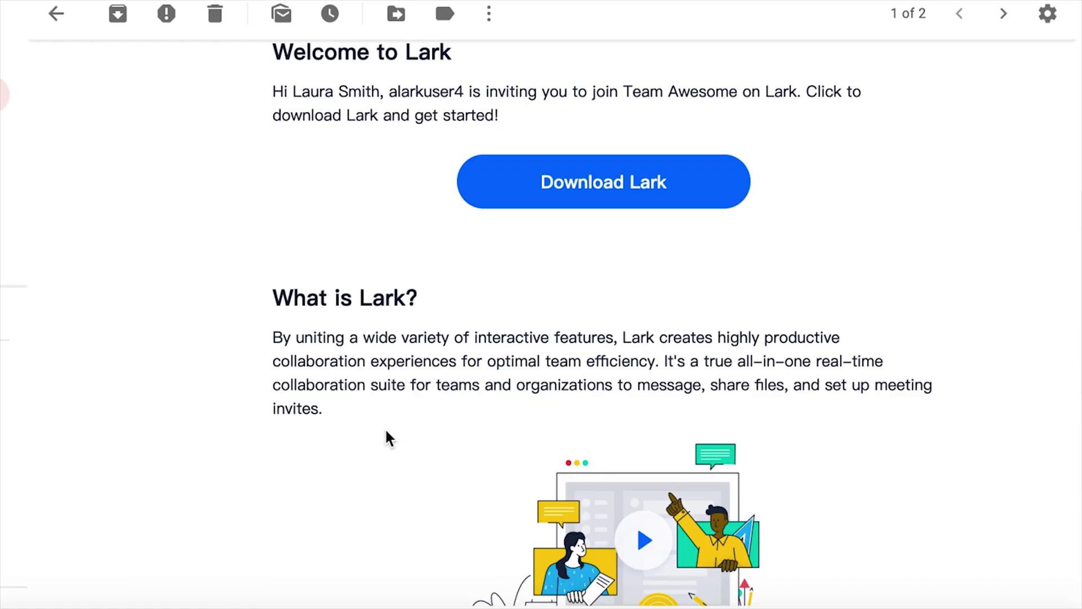
{"action": "scroll", "coordinate": [387, 438], "scroll_direction": "up", "scroll_amount": 3}
{"action": "left_click", "coordinate": [597, 363]}
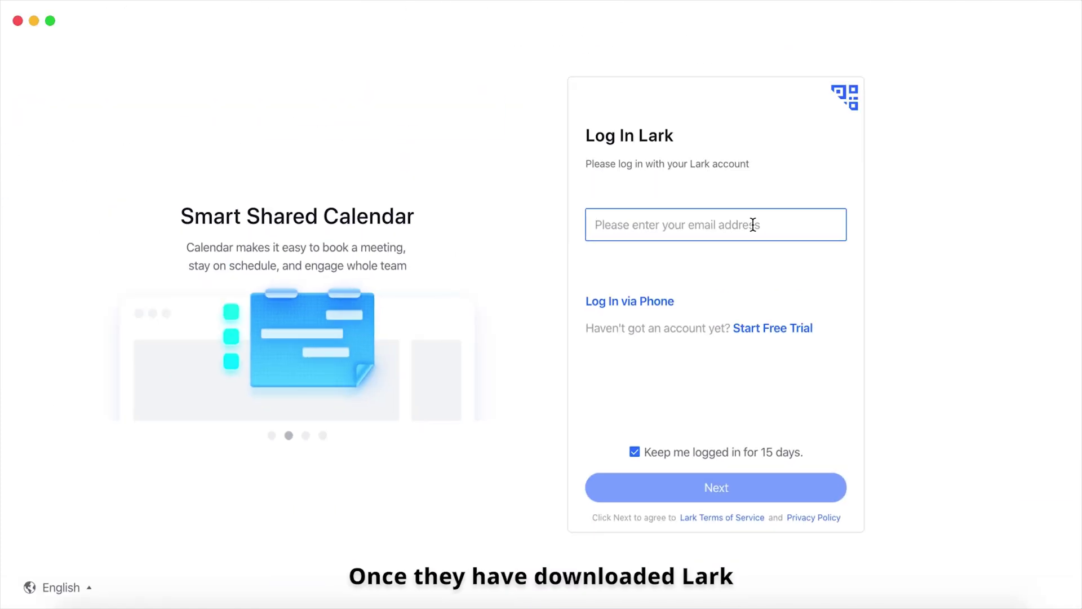
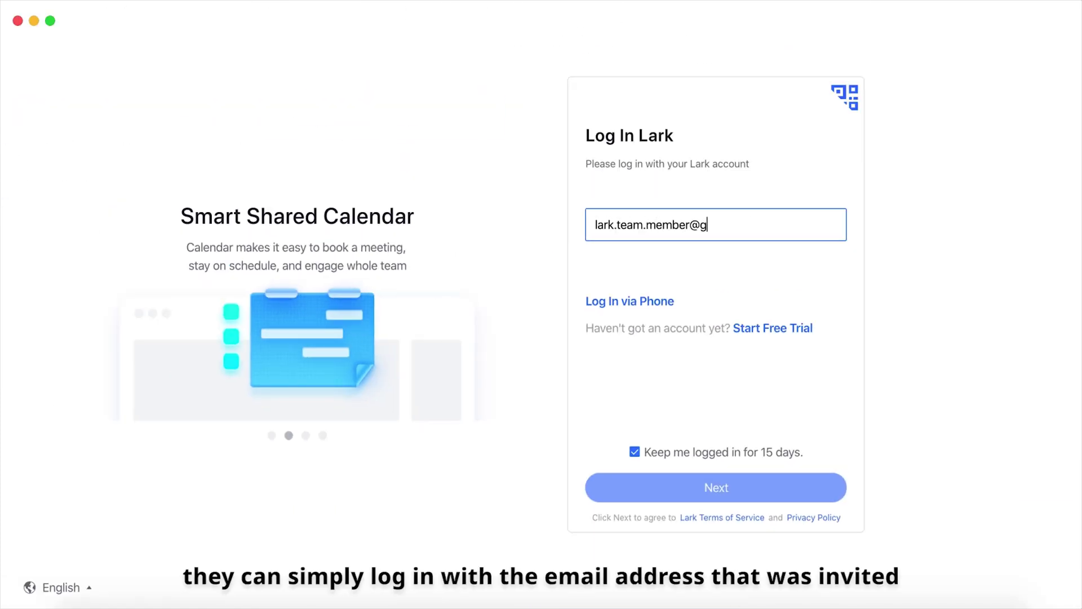
{"action": "left_click", "coordinate": [734, 487]}
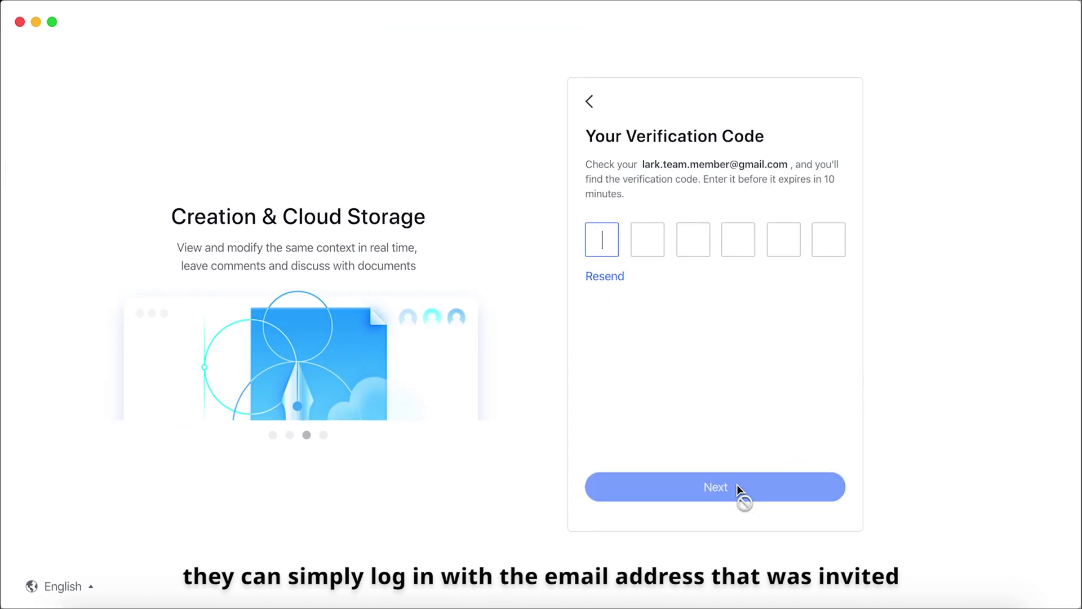
Sign in with the emailed verification code and view the Organization member list.
{"action": "double_click", "coordinate": [138, 363]}
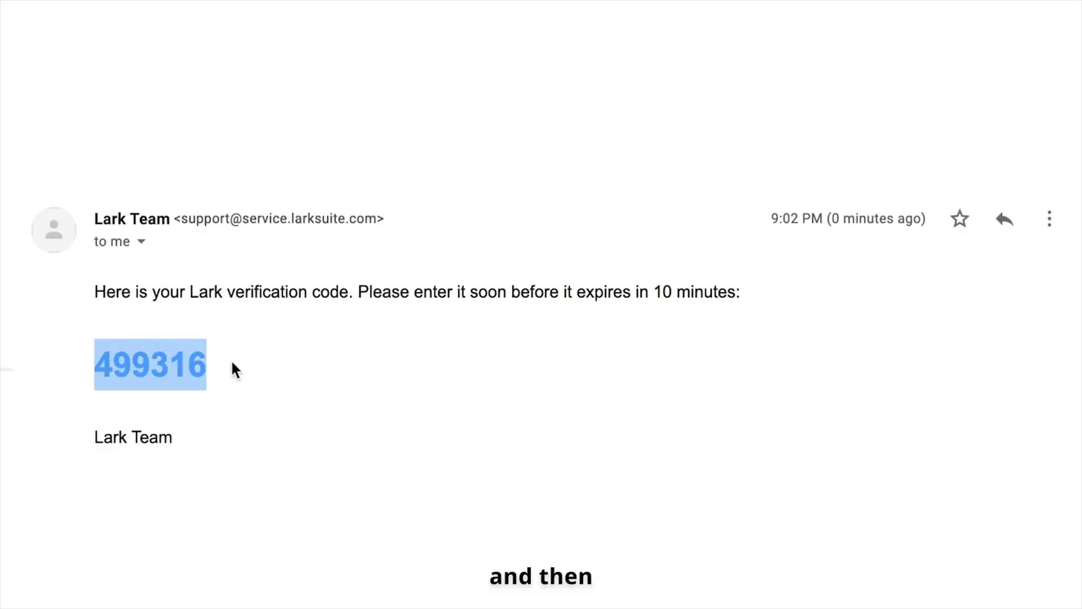
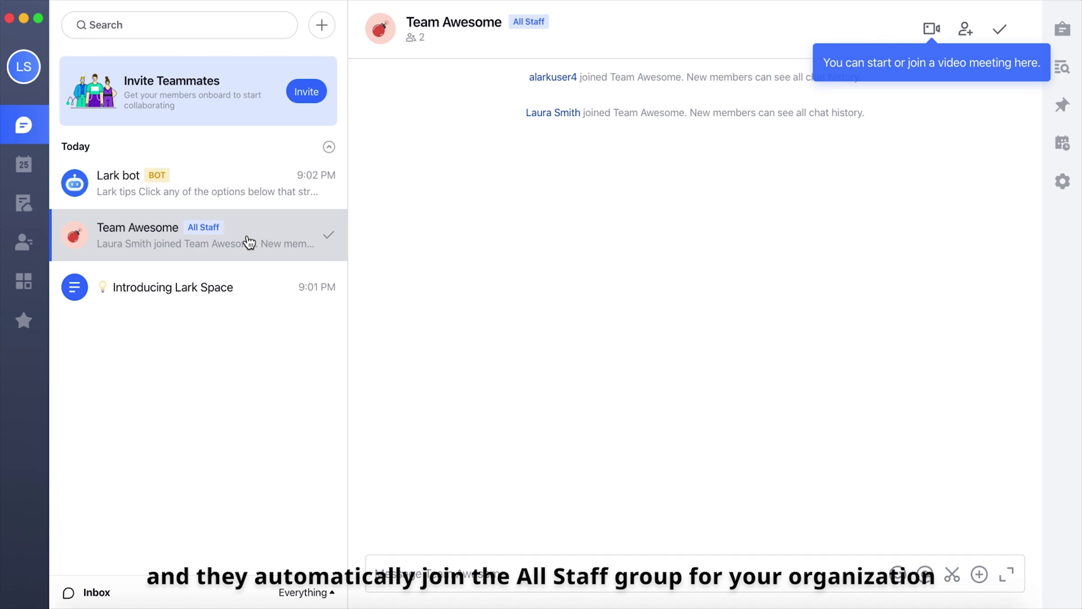
{"action": "left_click", "coordinate": [23, 243]}
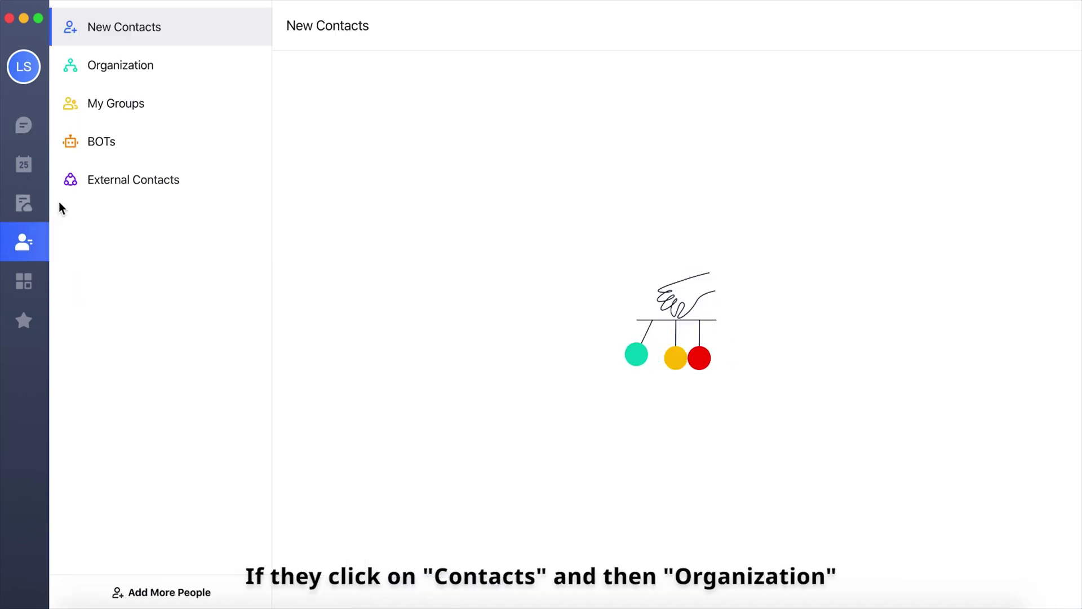
{"action": "left_click", "coordinate": [174, 72]}
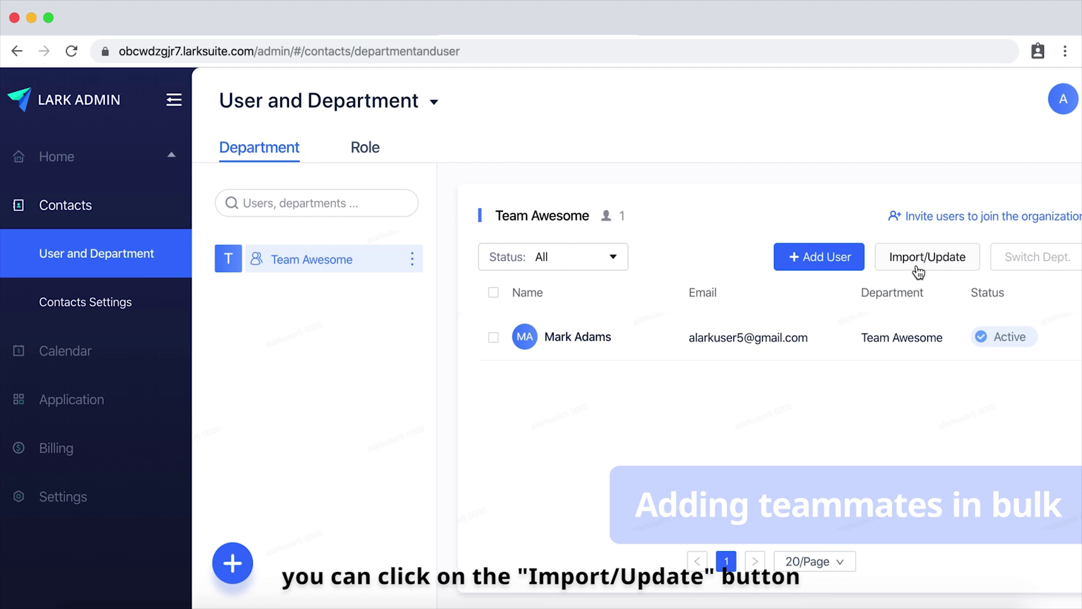
Download the bulk user import Excel template, then cancel the import.
{"action": "left_click", "coordinate": [918, 265]}
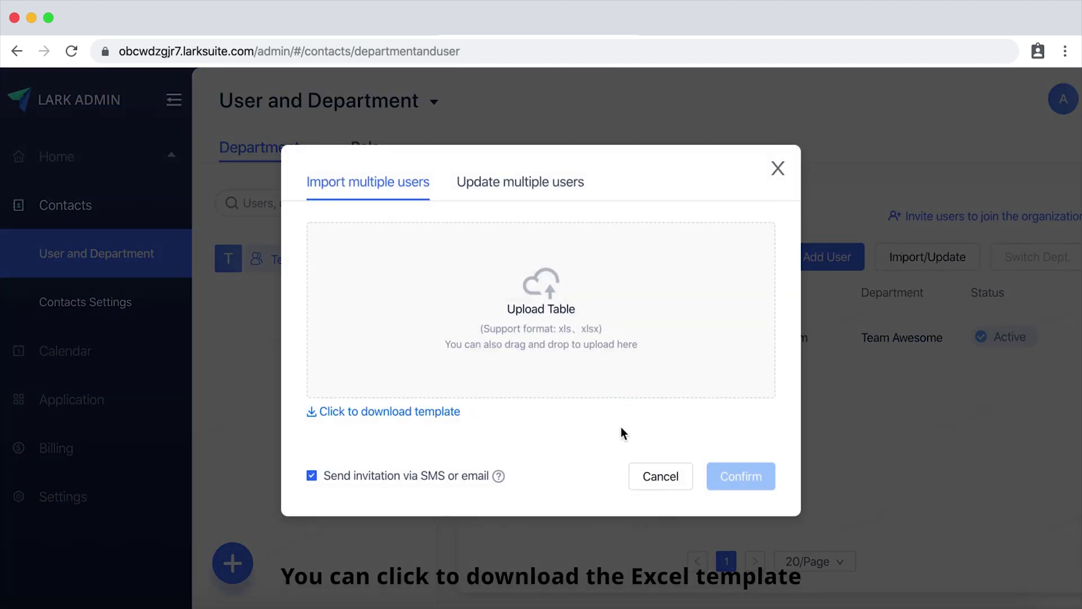
{"action": "left_click", "coordinate": [448, 412]}
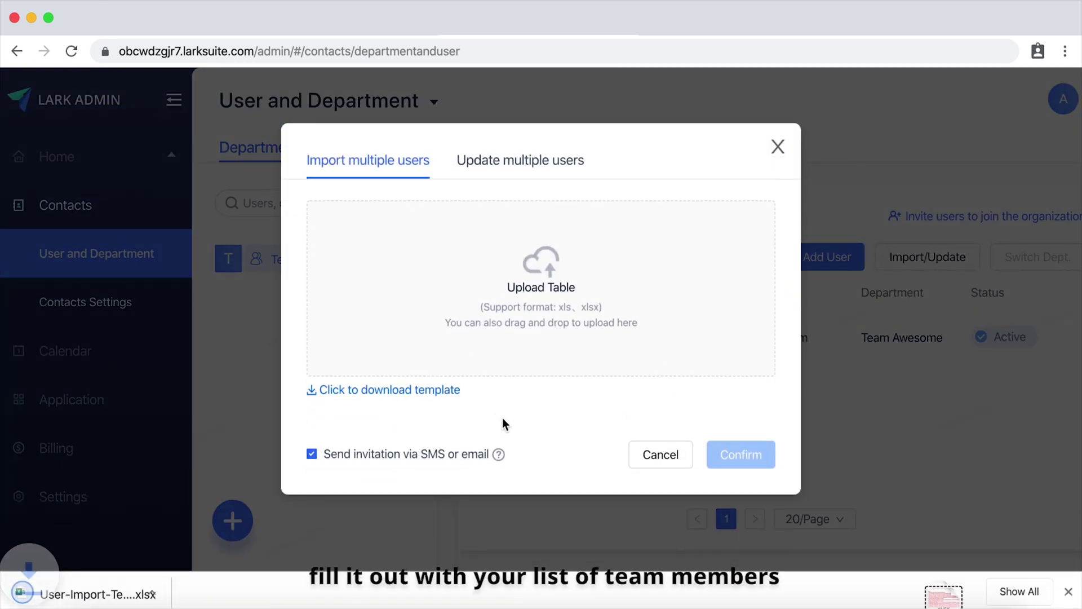
{"action": "left_click", "coordinate": [664, 475]}
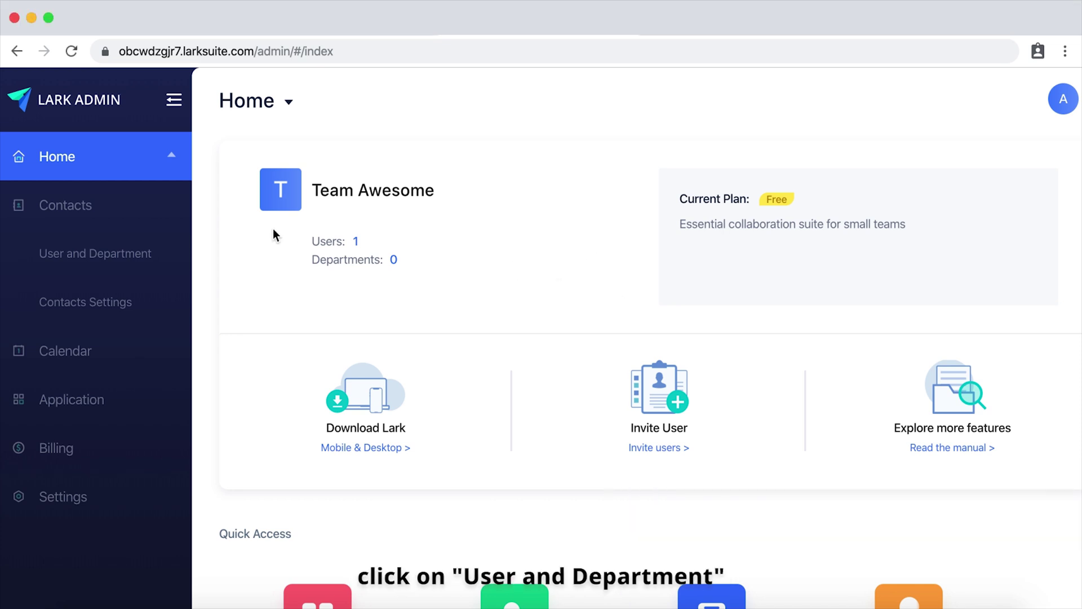
{"action": "left_click", "coordinate": [58, 255]}
{"action": "scroll", "coordinate": [662, 338], "scroll_direction": "right", "scroll_amount": 2}
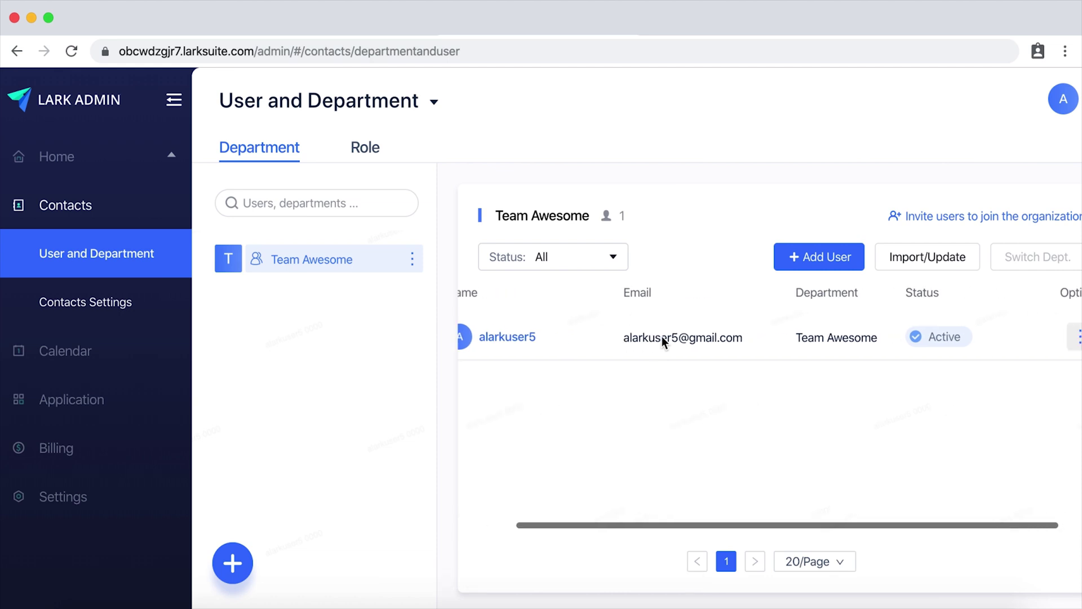
{"action": "left_click", "coordinate": [1051, 337]}
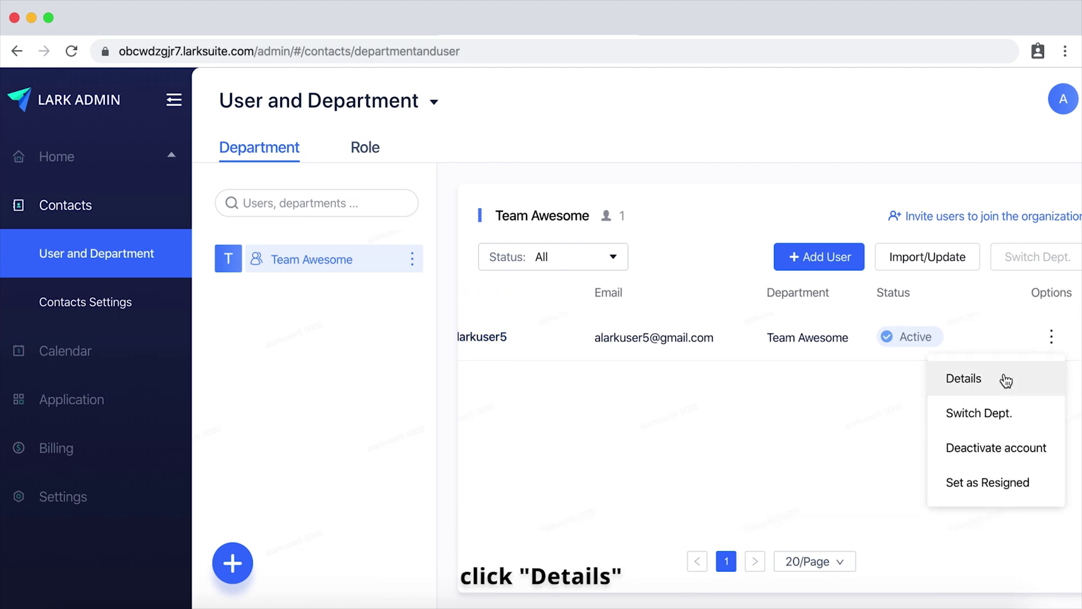
{"action": "left_click", "coordinate": [1006, 379]}
{"action": "left_click", "coordinate": [851, 218]}
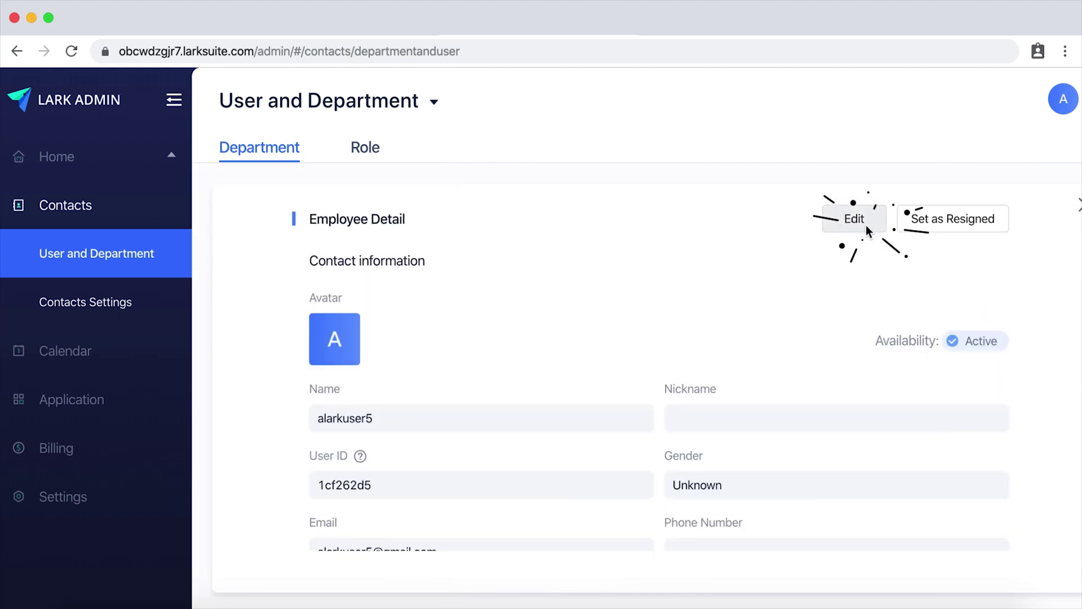
{"action": "double_click", "coordinate": [338, 418]}
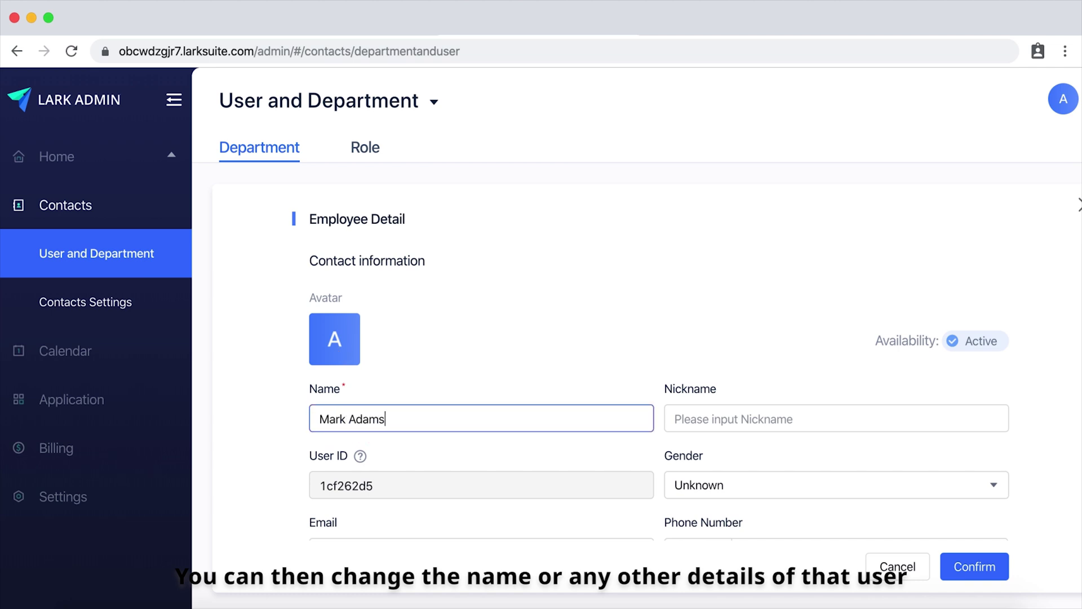
{"action": "scroll", "coordinate": [607, 445], "scroll_direction": "down", "scroll_amount": 2}
{"action": "scroll", "coordinate": [607, 445], "scroll_direction": "down", "scroll_amount": 3}
{"action": "scroll", "coordinate": [607, 445], "scroll_direction": "down", "scroll_amount": 2}
{"action": "scroll", "coordinate": [607, 445], "scroll_direction": "down", "scroll_amount": 2}
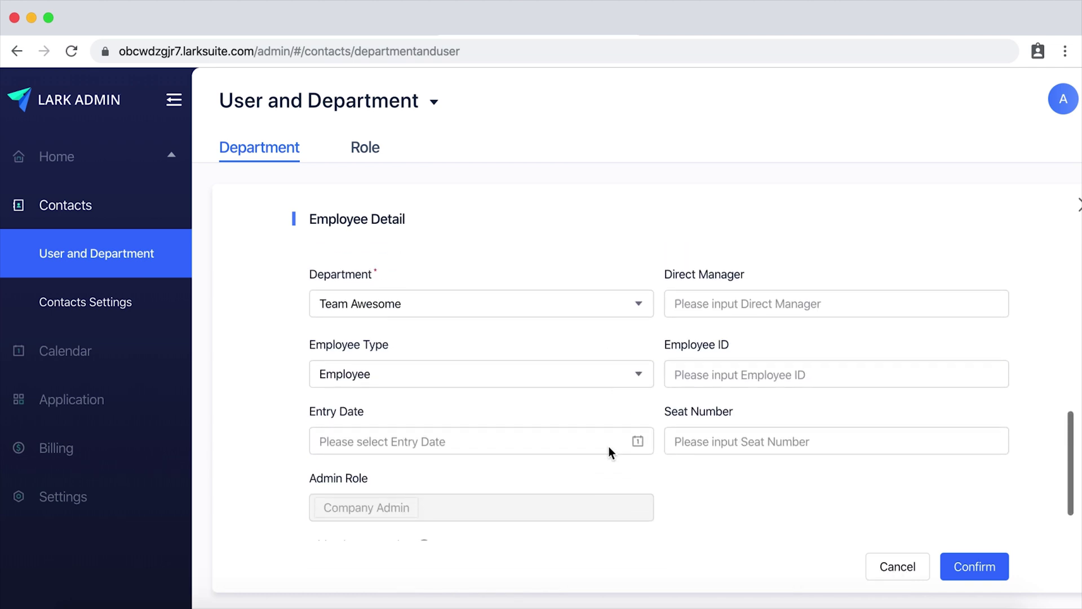
{"action": "scroll", "coordinate": [607, 445], "scroll_direction": "down", "scroll_amount": 1}
{"action": "left_click", "coordinate": [958, 567]}
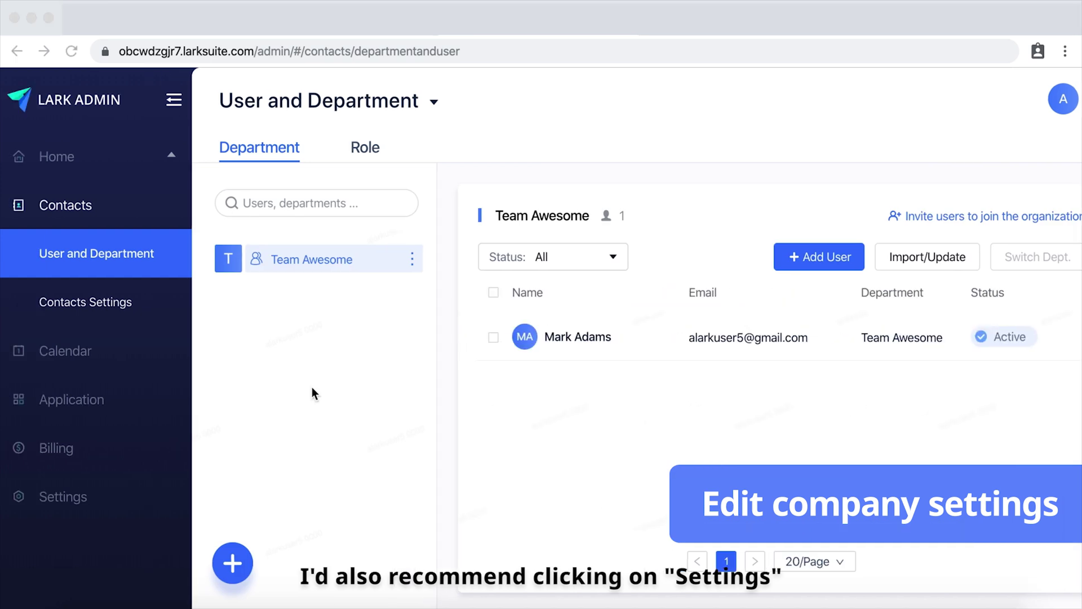
Edit the company info domain, replacing it with 'teamawes'.
{"action": "left_click", "coordinate": [79, 210]}
{"action": "left_click", "coordinate": [90, 401]}
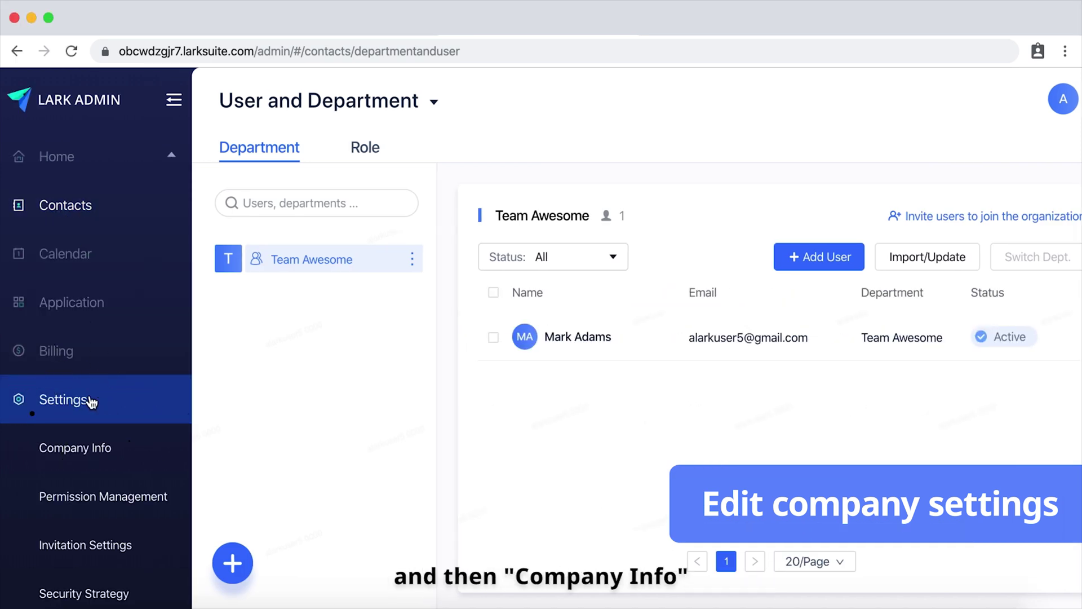
{"action": "left_click", "coordinate": [101, 447]}
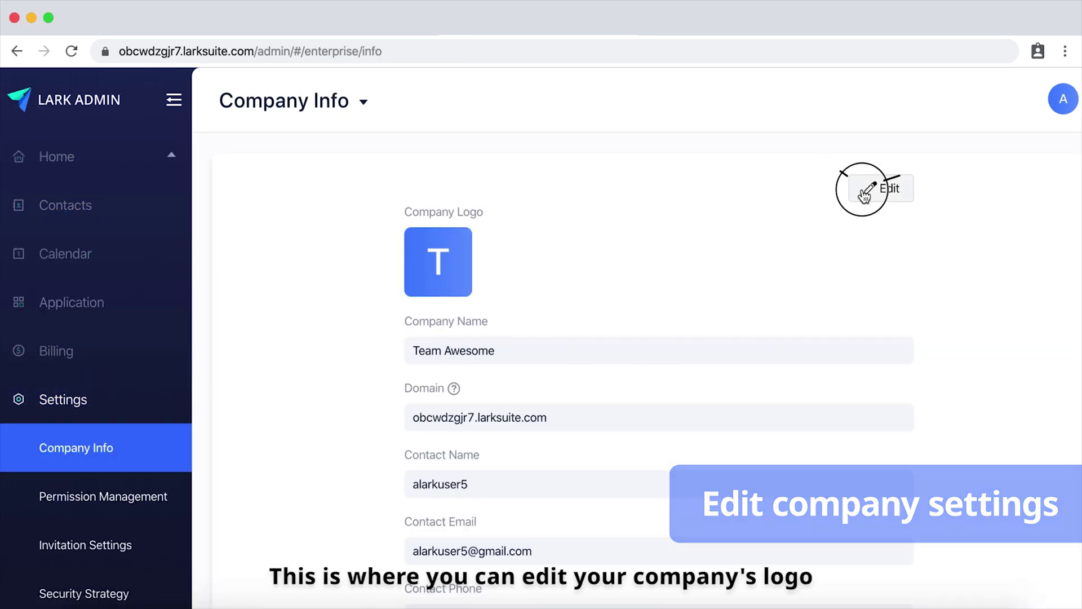
{"action": "left_click", "coordinate": [877, 188]}
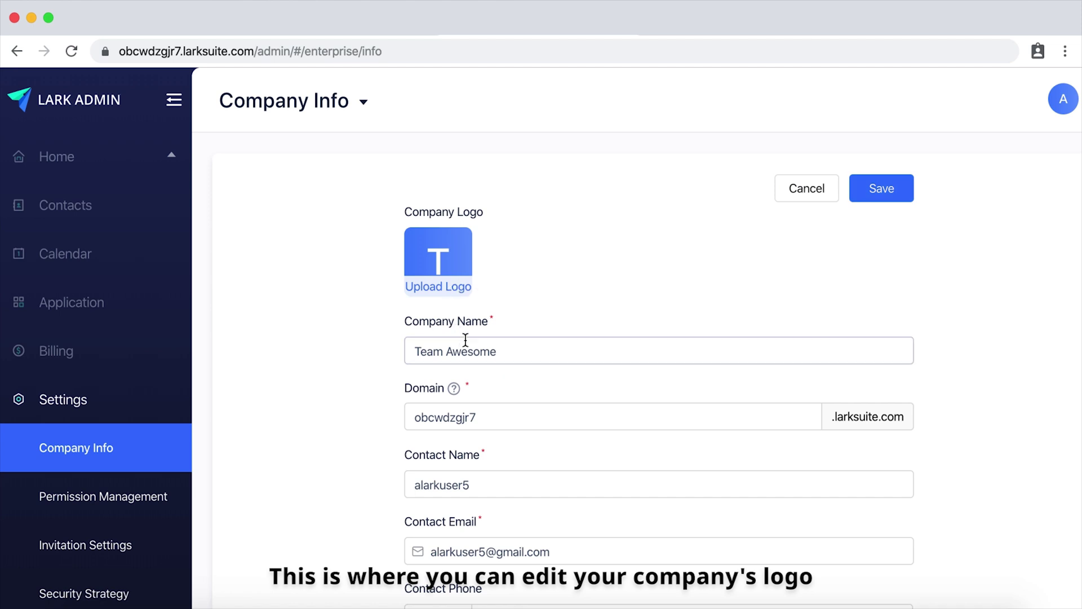
{"action": "left_click_drag", "start_coordinate": [502, 417], "coordinate": [372, 424]}
{"action": "type", "text": "team"}
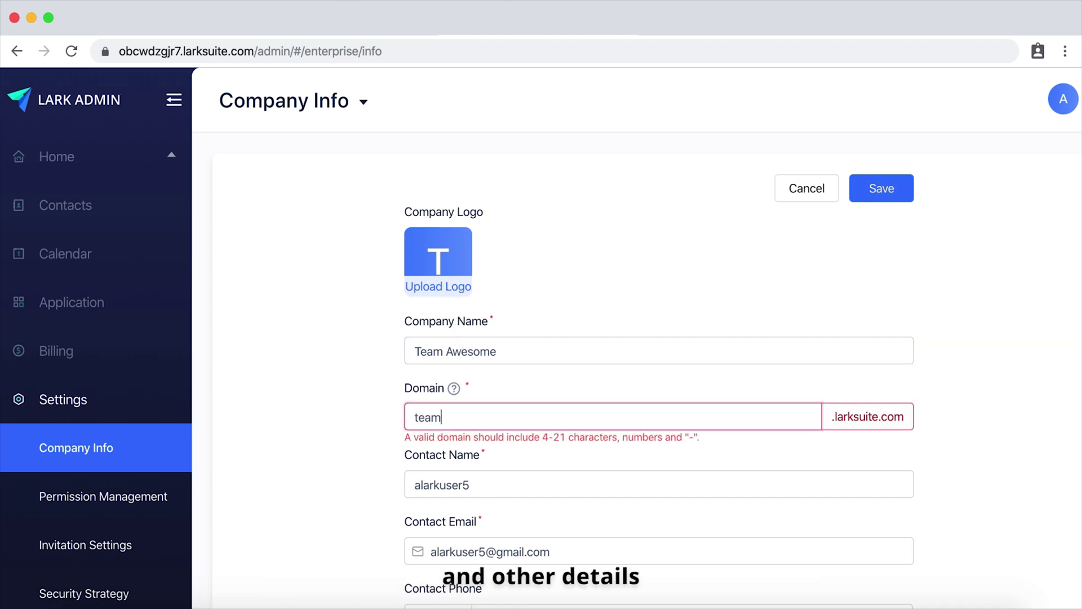
{"action": "type", "text": "awes"}
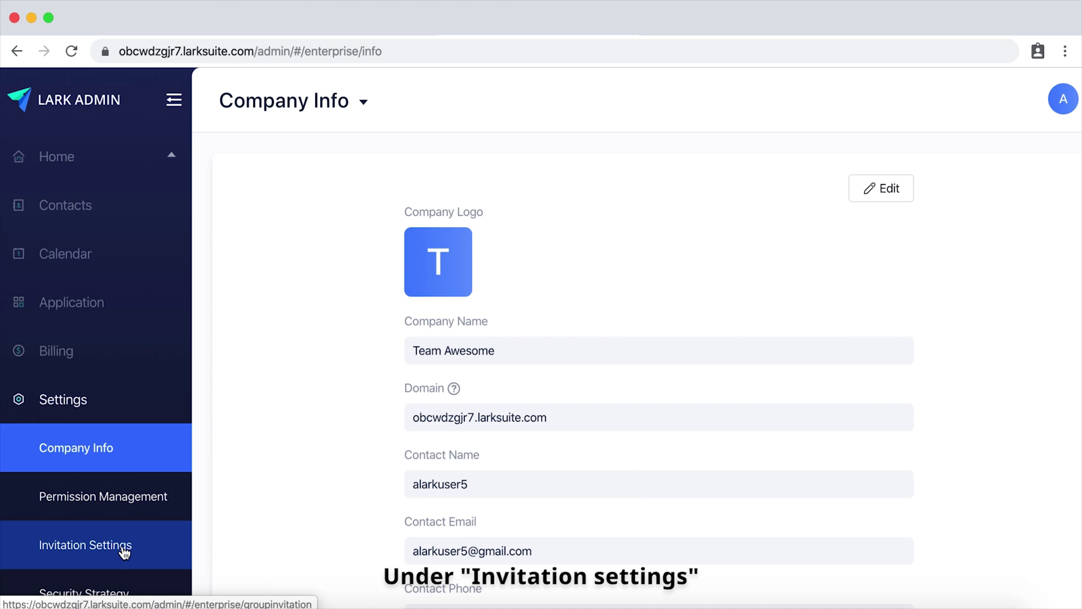
Allow non-administrators to invite users without requiring admin approval.
{"action": "left_click", "coordinate": [121, 550]}
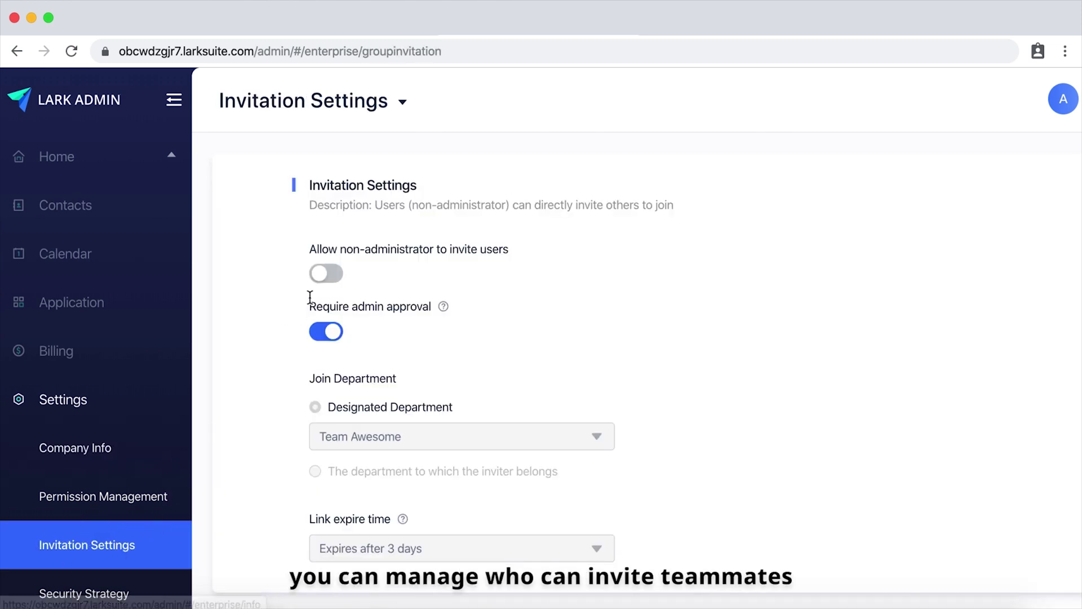
{"action": "left_click", "coordinate": [330, 274]}
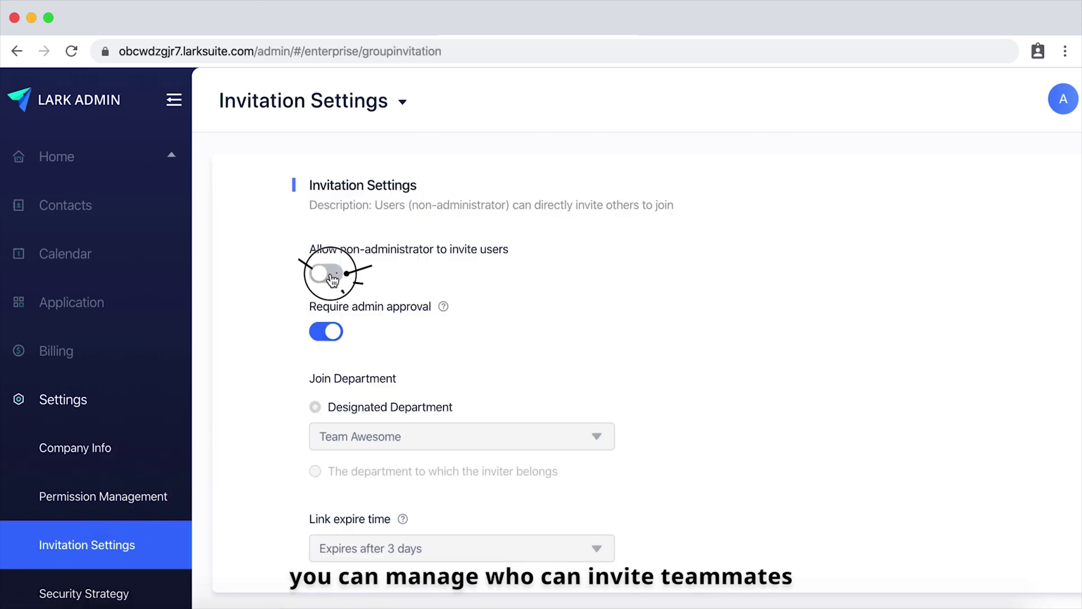
{"action": "left_click", "coordinate": [328, 334]}
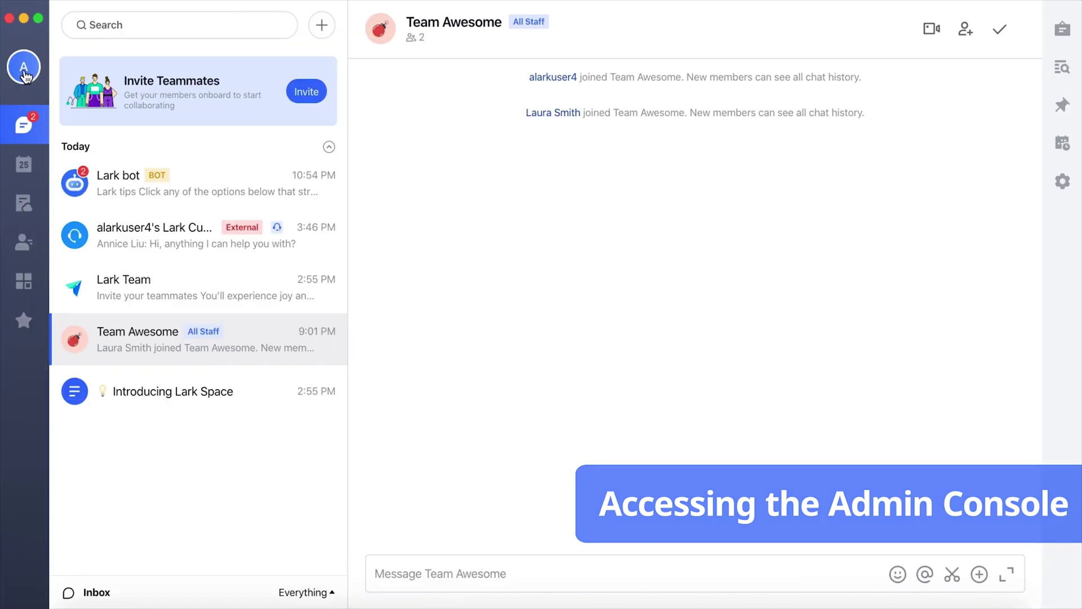
Choose Administration from the Lark desktop profile avatar menu.
{"action": "left_click", "coordinate": [23, 67]}
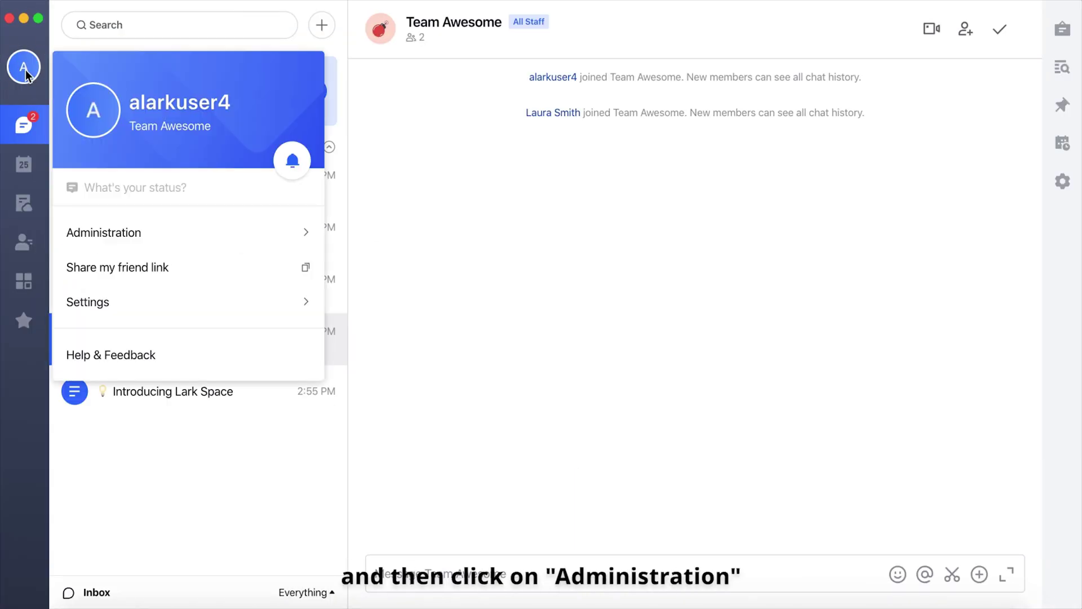
{"action": "left_click", "coordinate": [177, 243]}
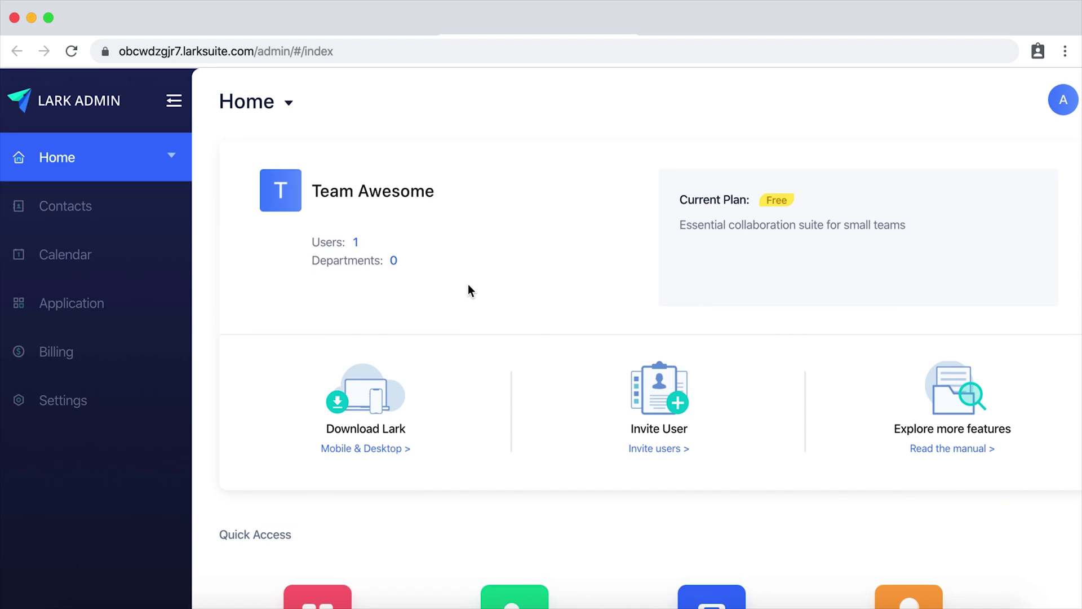